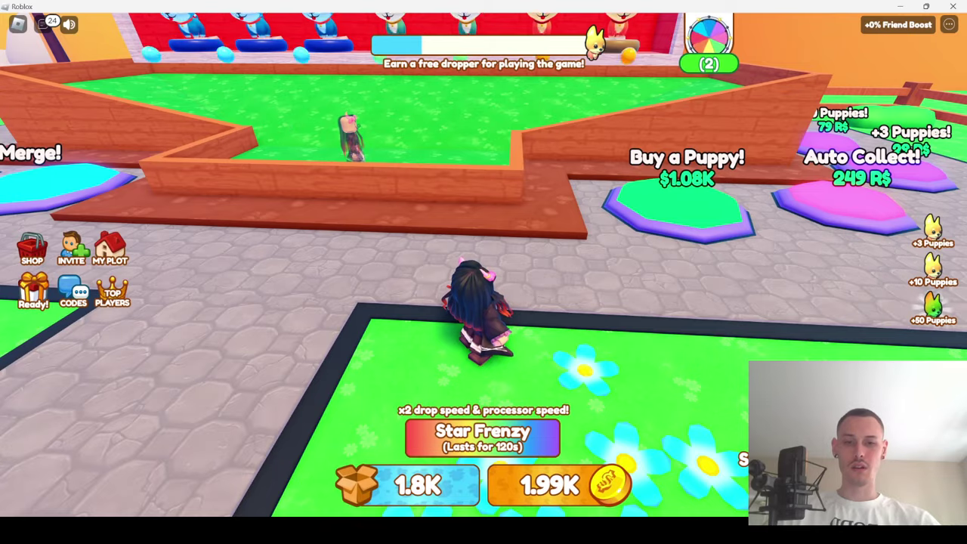
- Run the character in and out of the fenced puppy pen to collect the balls dropped by the puppies
mouse_move(688, 491)
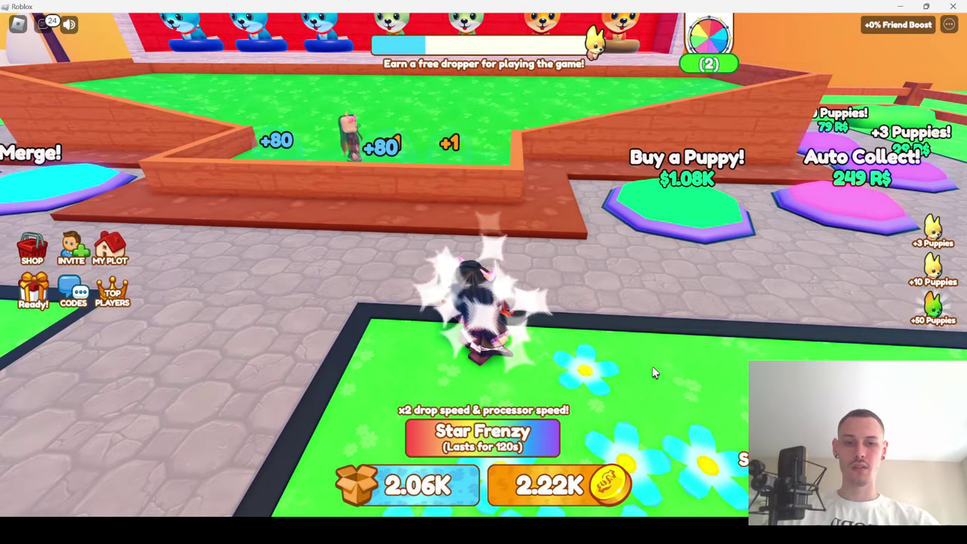
key(w)
key(w)
key(space)
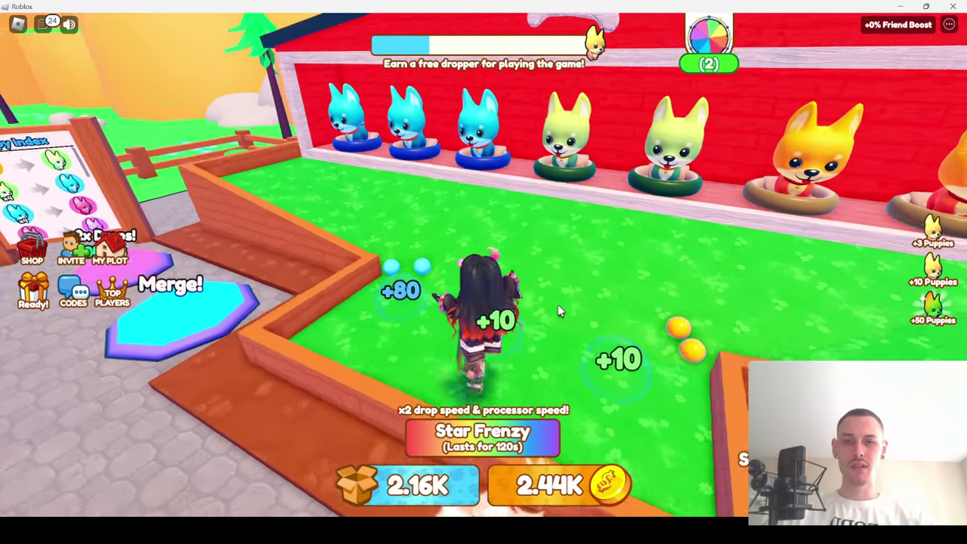
key(d)
key(s)
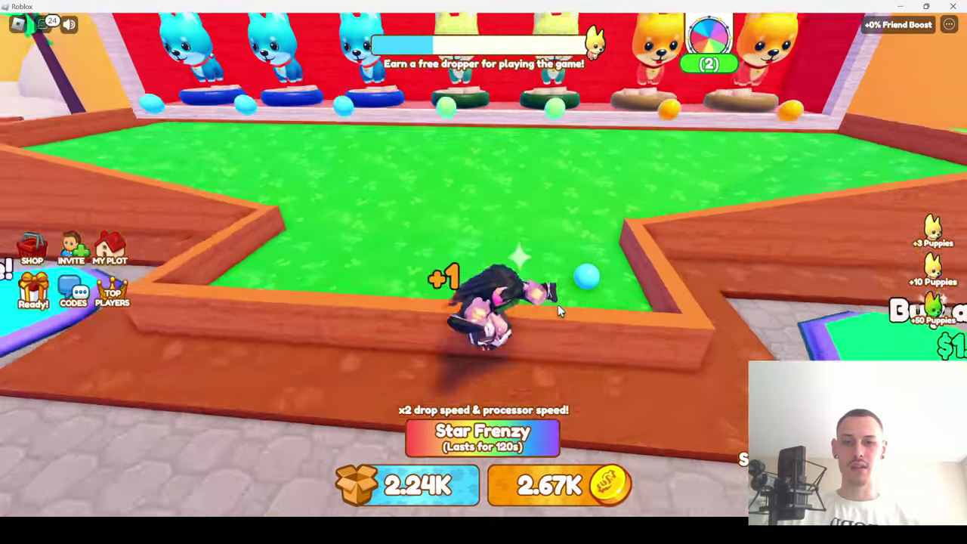
key(w)
key(a)
key(s)
key(w)
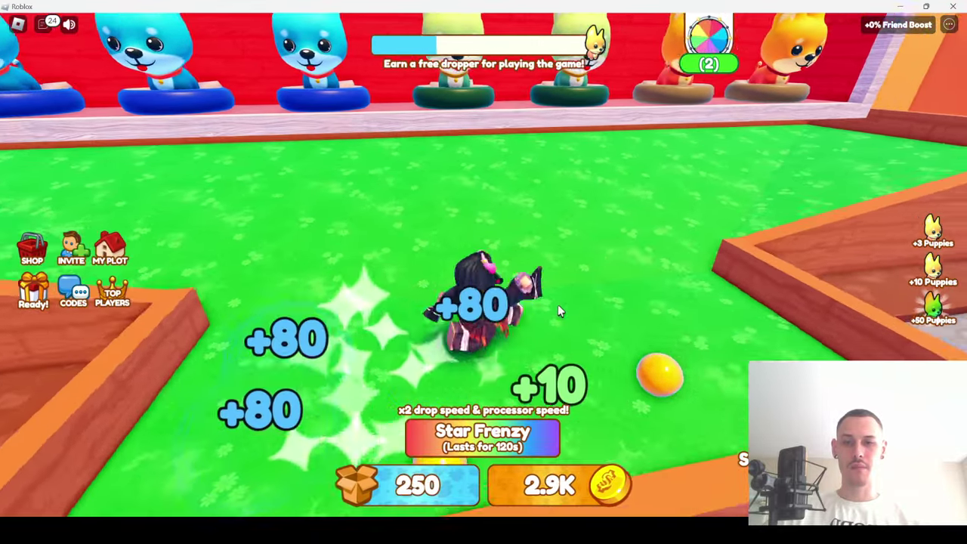
- Jump the character back out of the pen and bring it to its front wall
key(s)
key(a)
key(s)
key(space)
key(d)
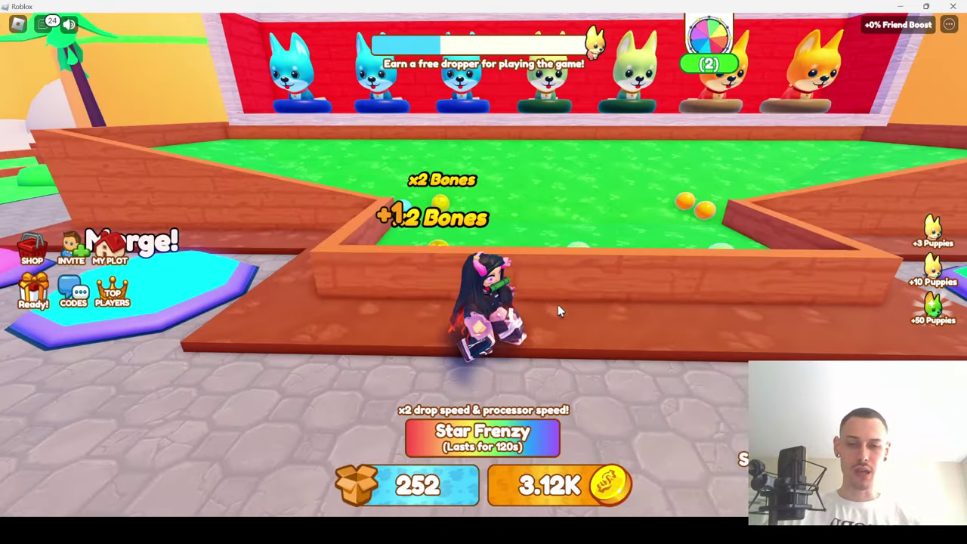
key(w)
- Switch to the empty Notepad document and write the title "dog tycoon sim", leaving a blank line below it
mouse_move(707, 531)
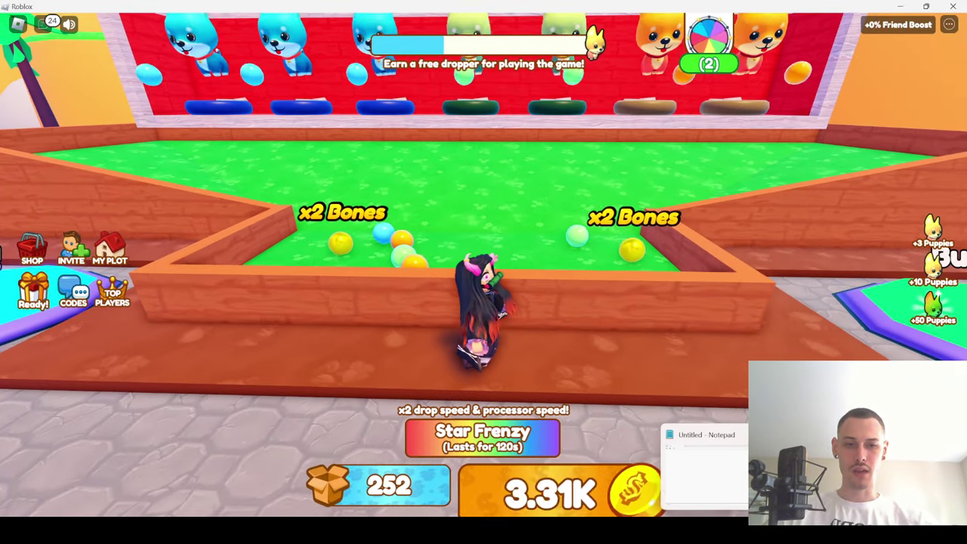
click(711, 484)
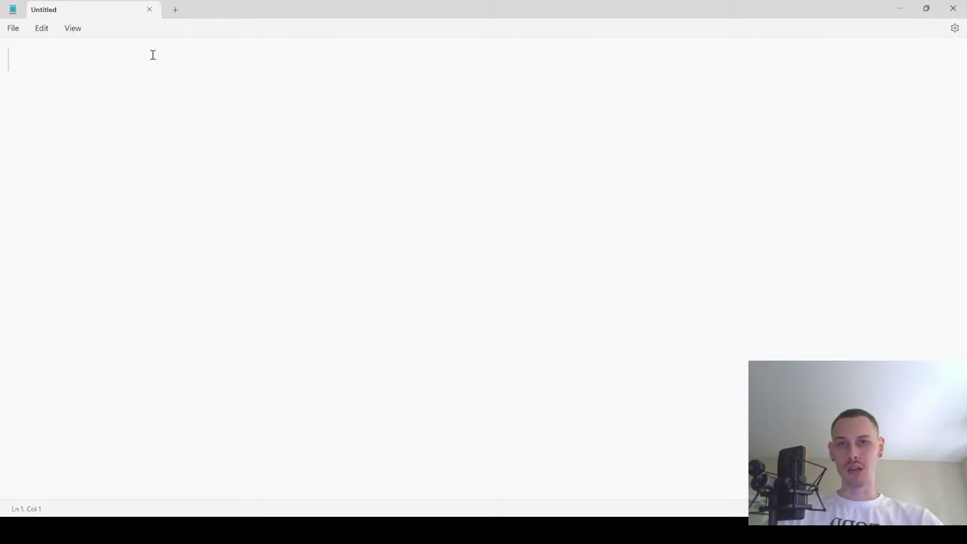
text(dog )
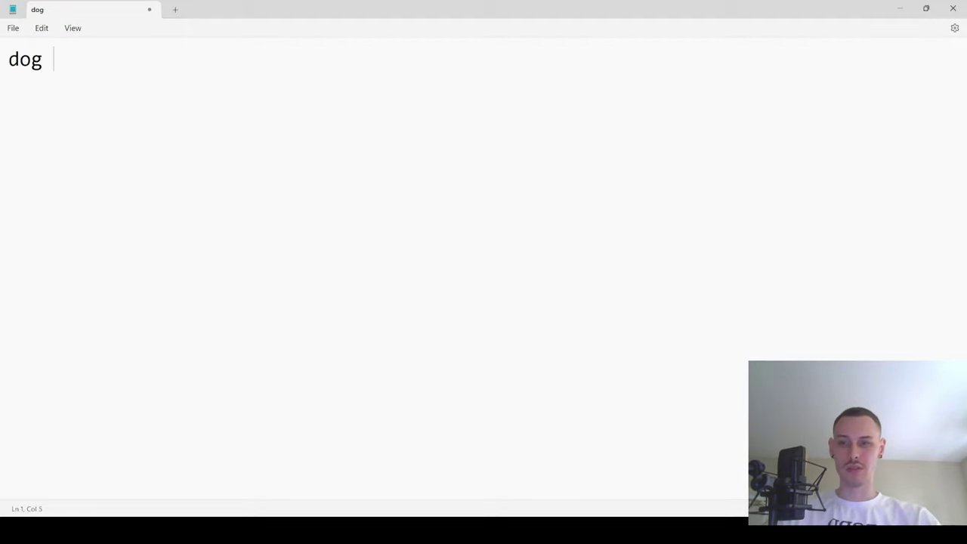
text(t)
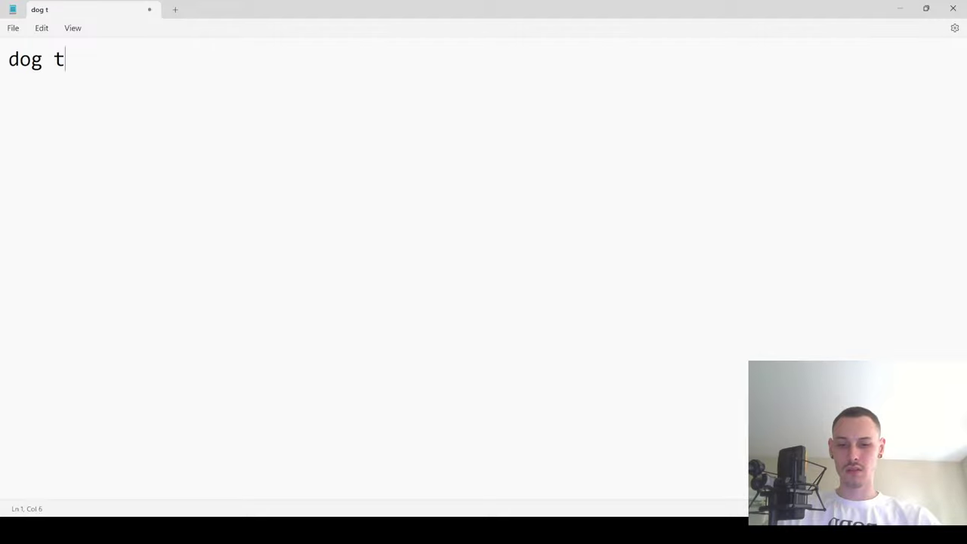
text(ycoon sim)
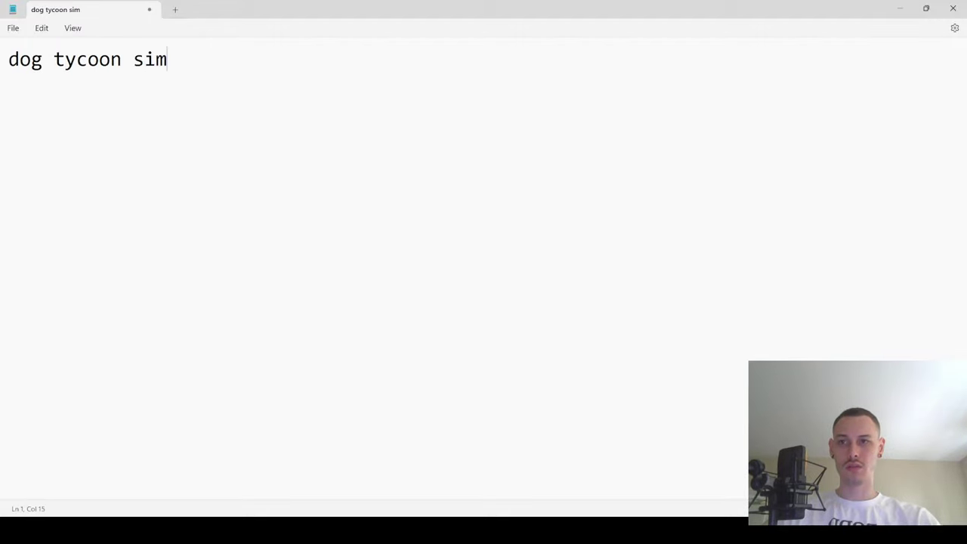
key(Return)
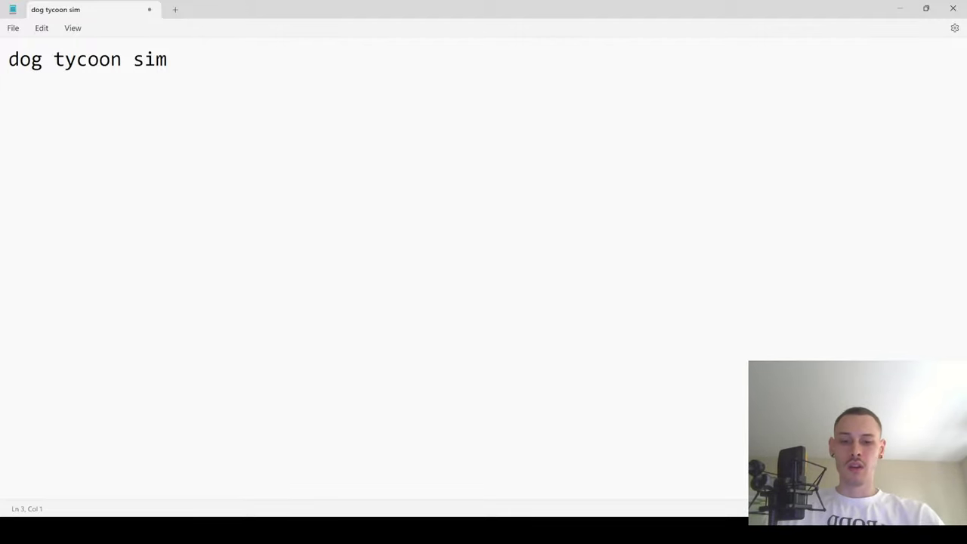
- Add the heading "player joins game" with the bullet "- player gets ownership of their tycoon next to other players"
text(player joins )
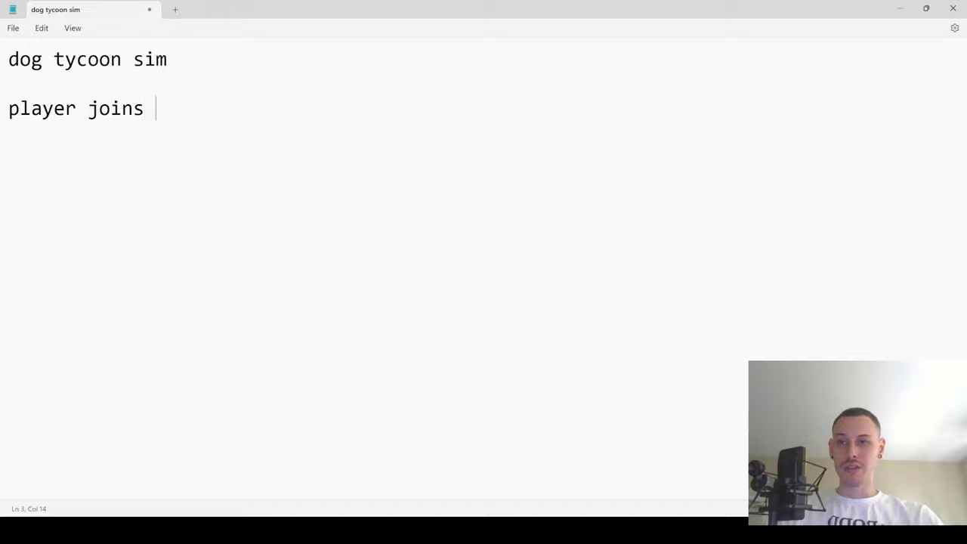
text(game - )
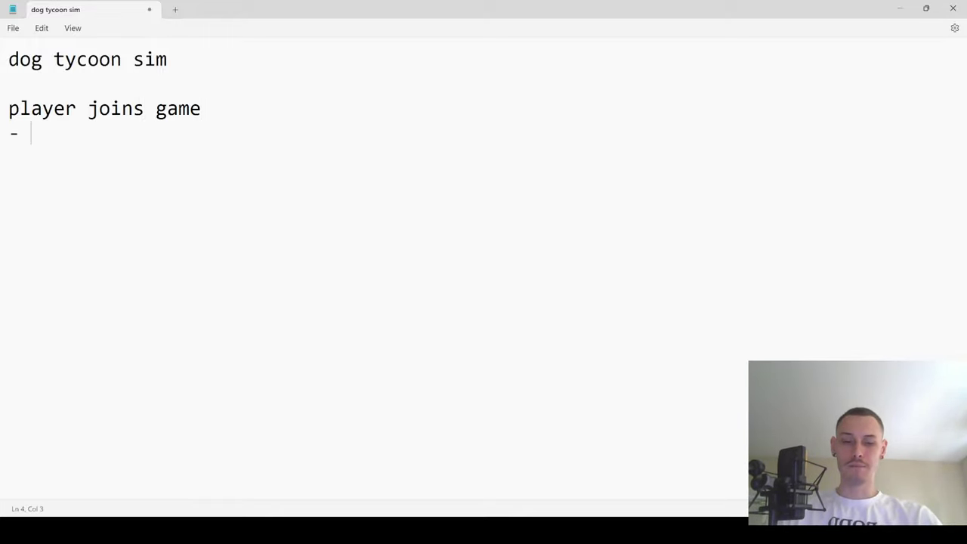
text(player )
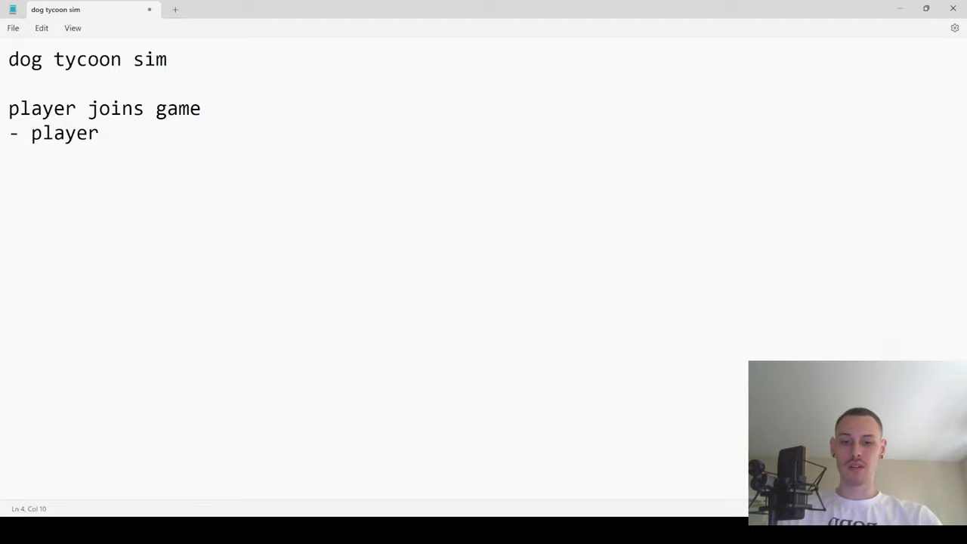
text(gets )
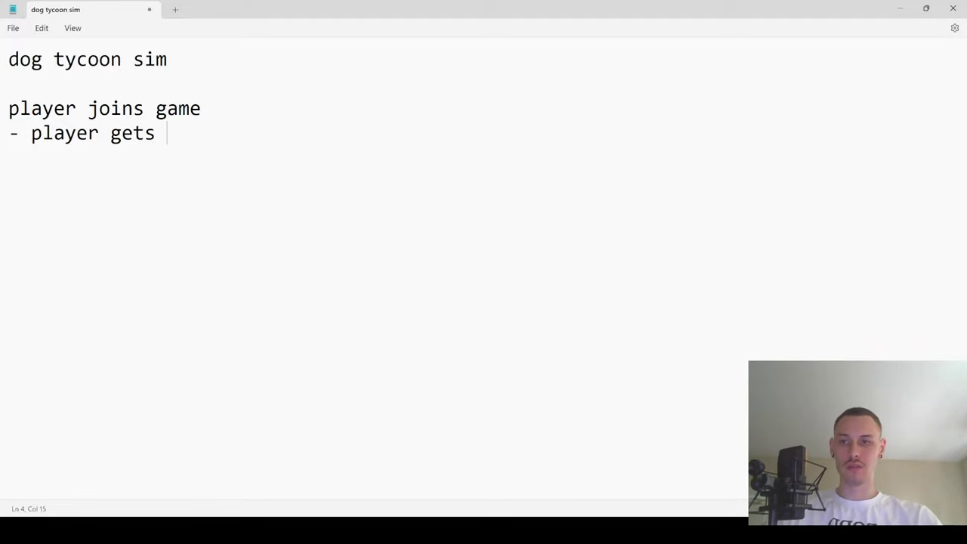
text(ownership of their )
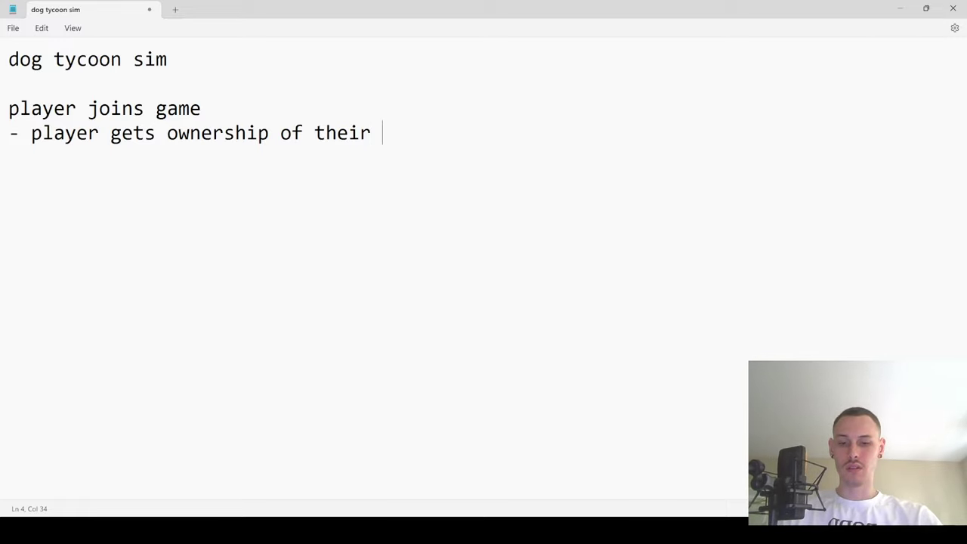
text(tycoon )
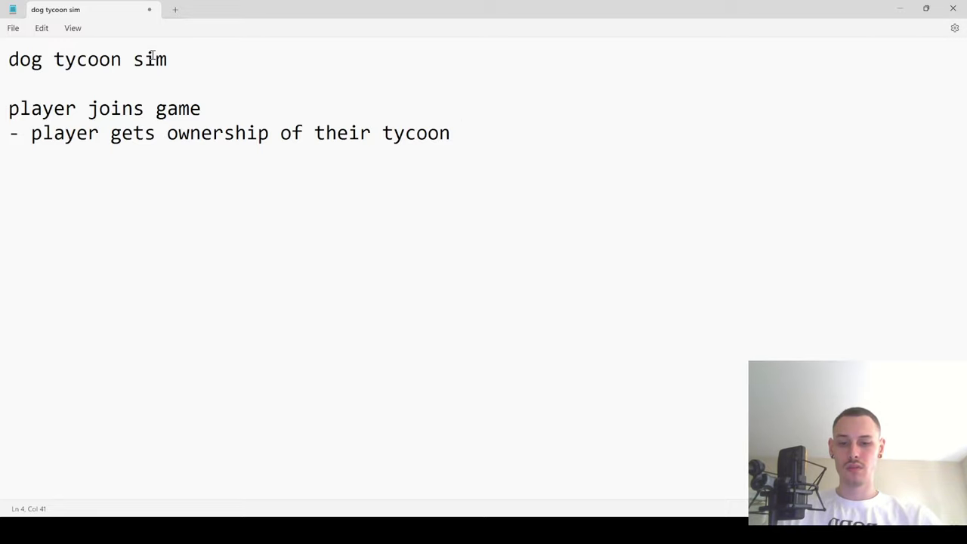
text(next to other pla)
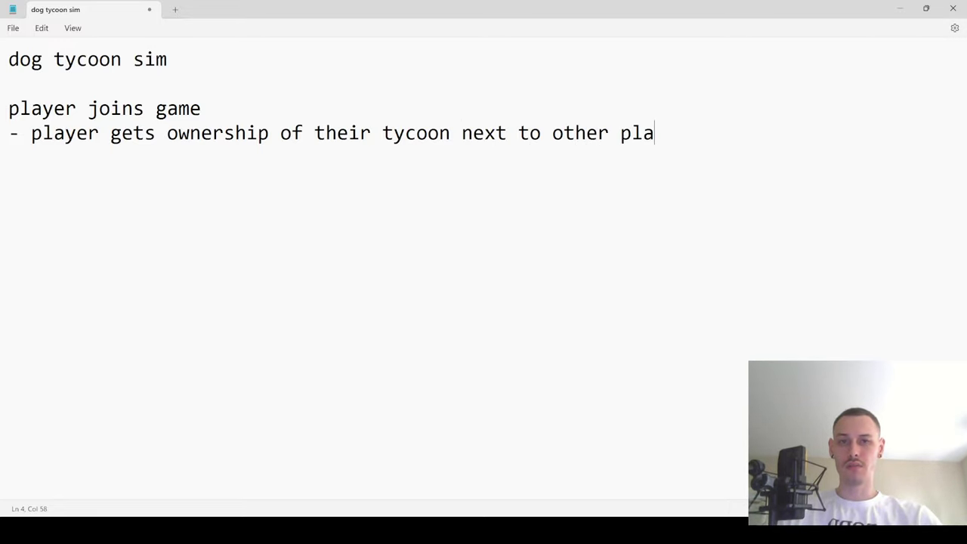
text(yers)
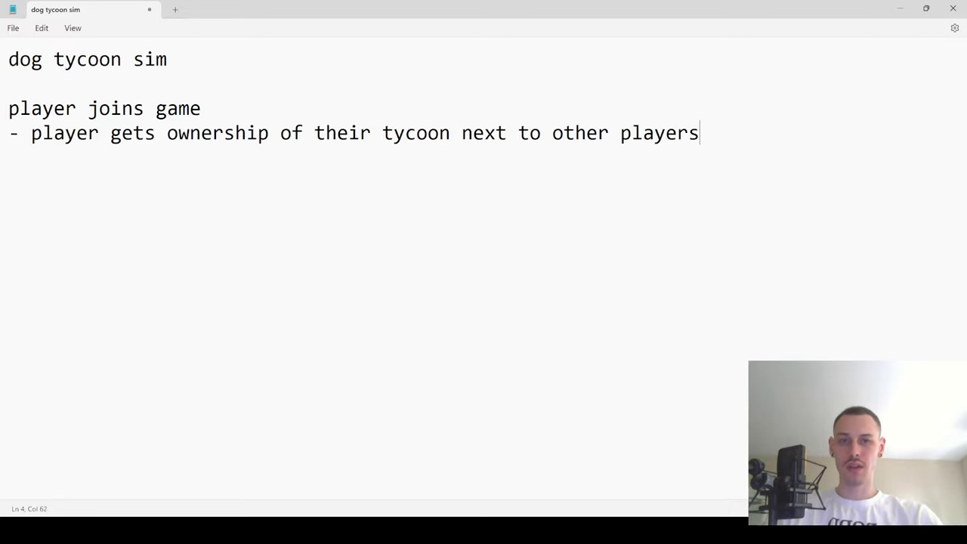
- Reword the end of the ownership bullet as "(which is next to other players)" and start a new line below it
click(466, 133)
text((which is)
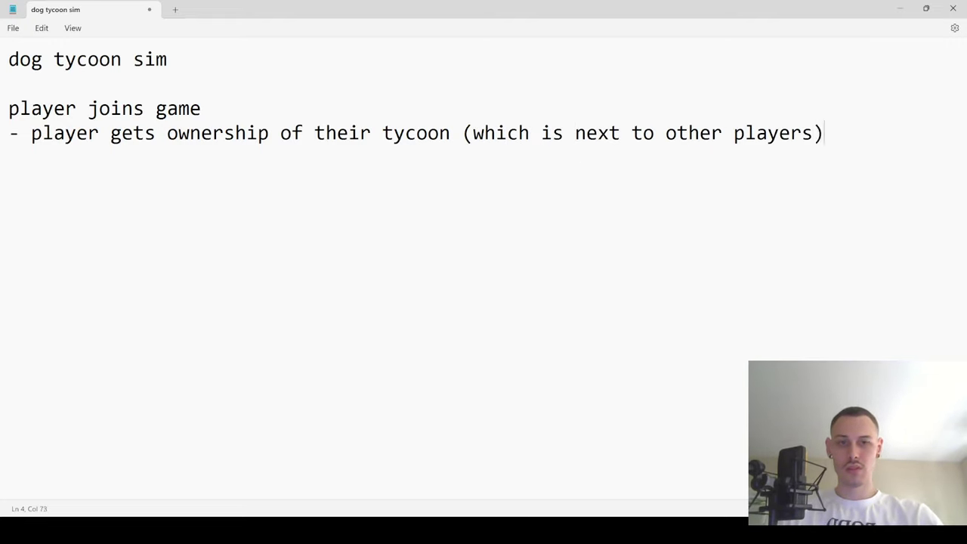
key(Return)
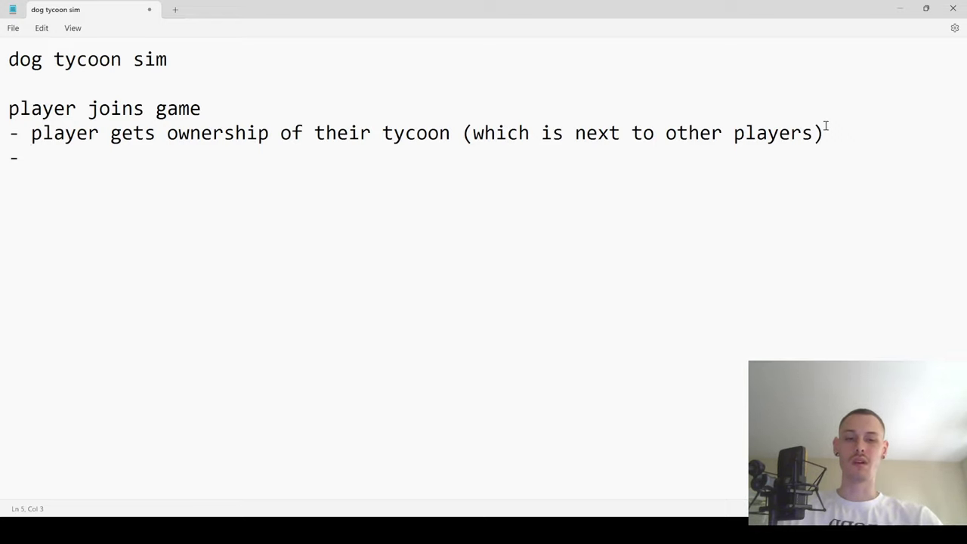
- Add the bullet "- player gets an arrow showing them exactly what to do and how to play."
text(- pla)
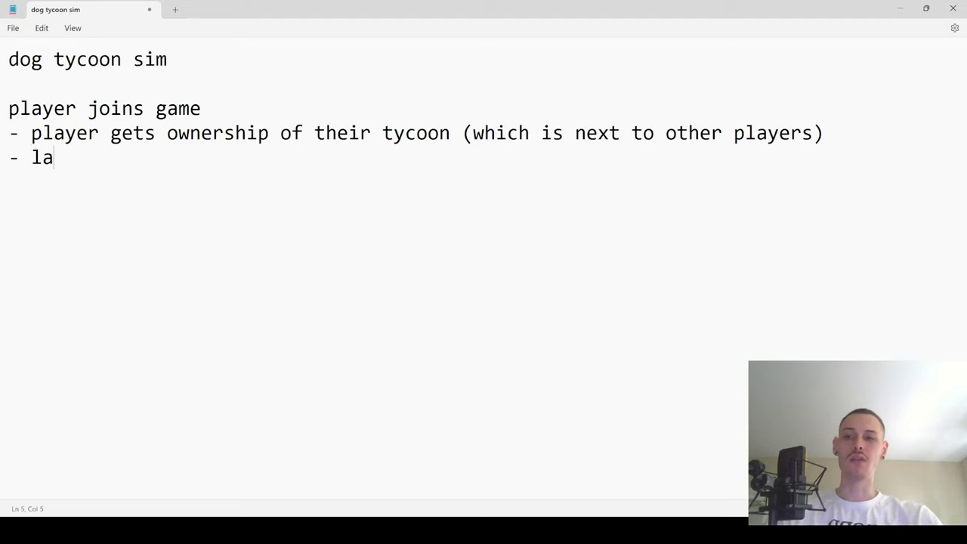
key(BackSpace)
key(BackSpace)
text(player gets an a)
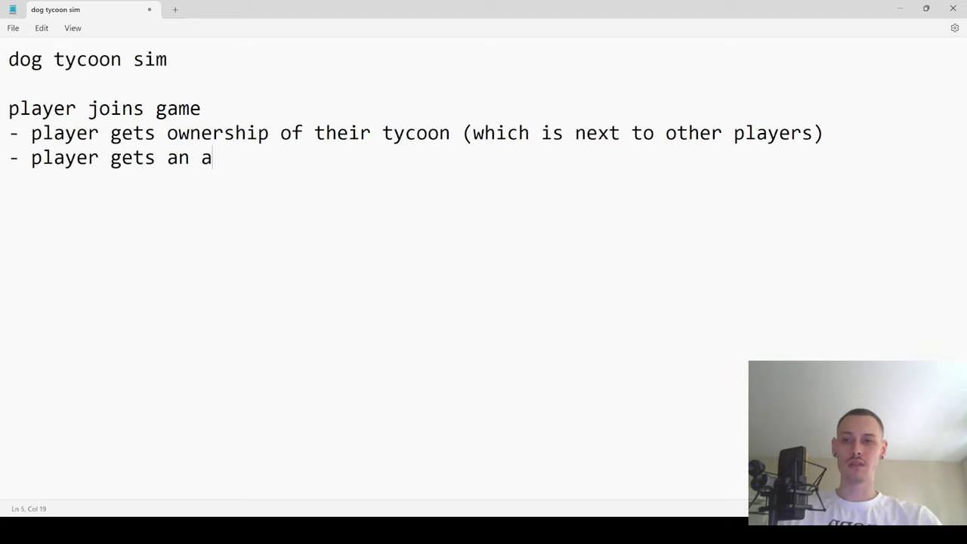
text(rrow showing them )
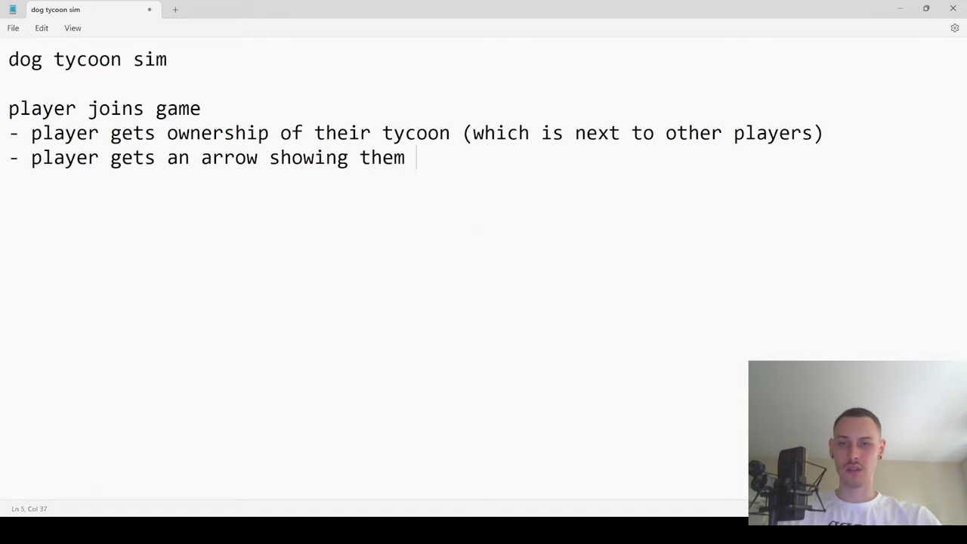
text(exactly what to)
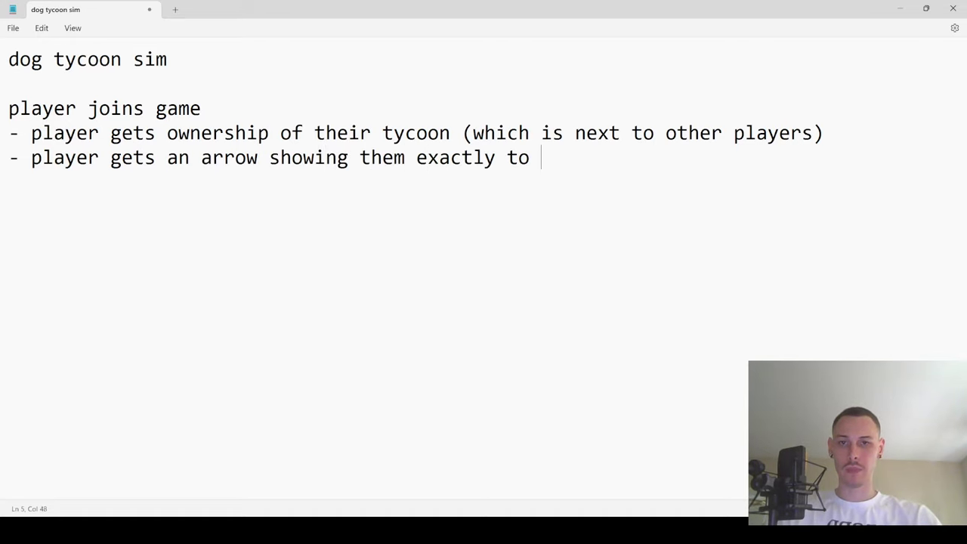
key(BackSpace)
key(BackSpace)
text(what to do )
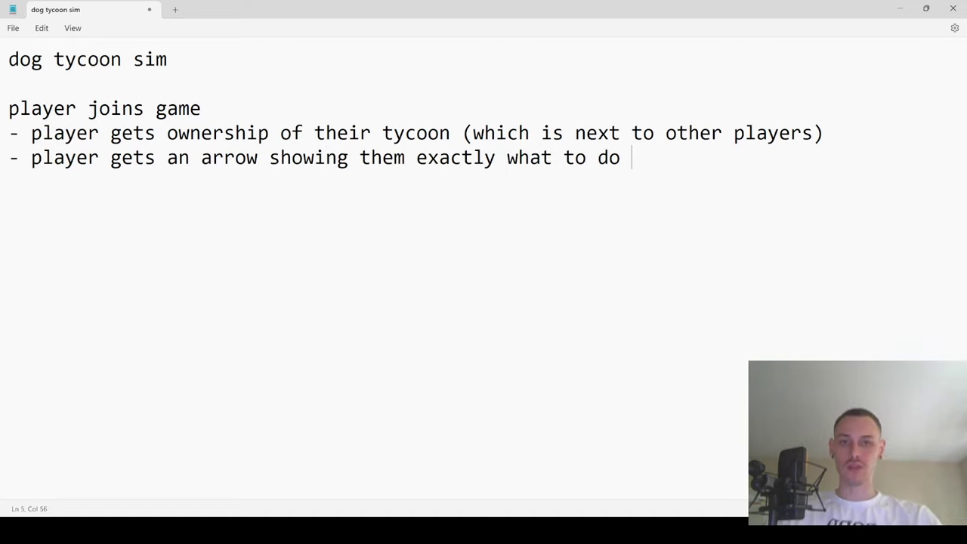
text(and how to play.)
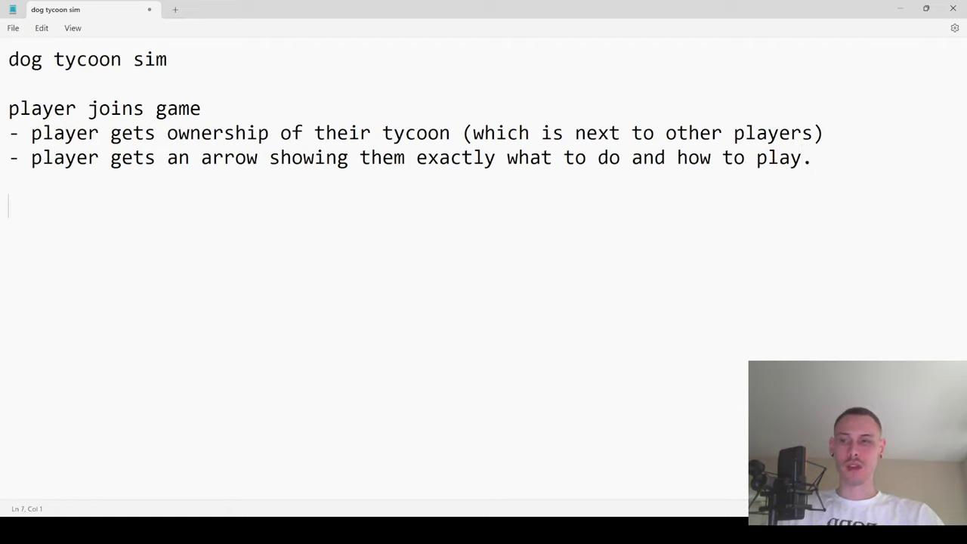
text(player)
key(BackSpace)
key(BackSpace)
key(BackSpace)
key(BackSpace)
key(BackSpace)
key(BackSpace)
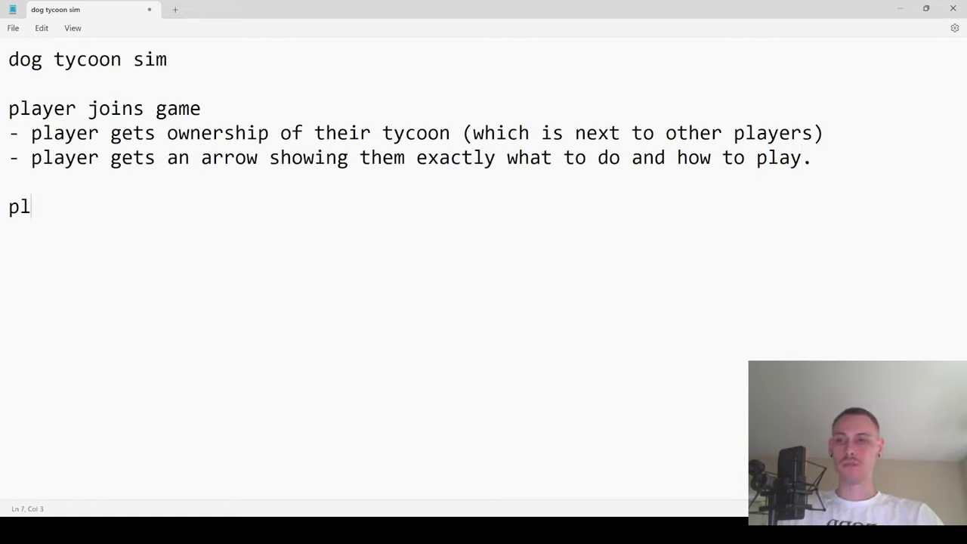
text(player)
key(BackSpace)
key(BackSpace)
key(BackSpace)
key(BackSpace)
key(BackSpace)
key(BackSpace)
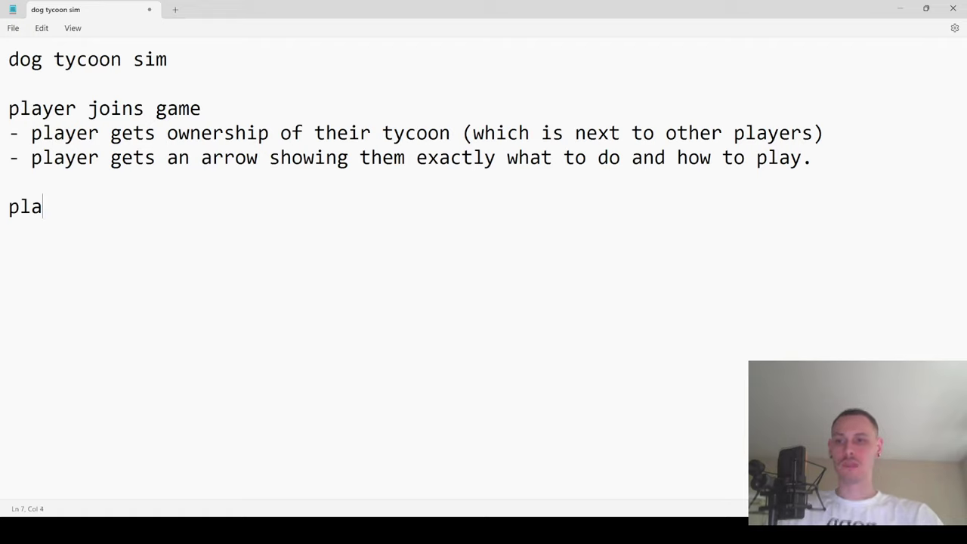
key(BackSpace)
- Add the section heading "core mechanics" below the bullets, separated from them by a blank line
text(cho)
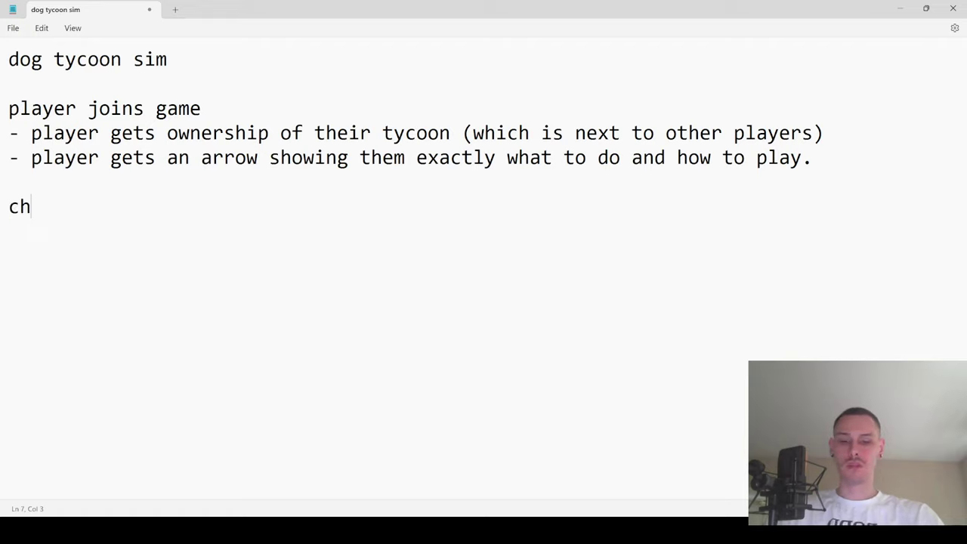
key(BackSpace)
key(BackSpace)
text(ore mechanics)
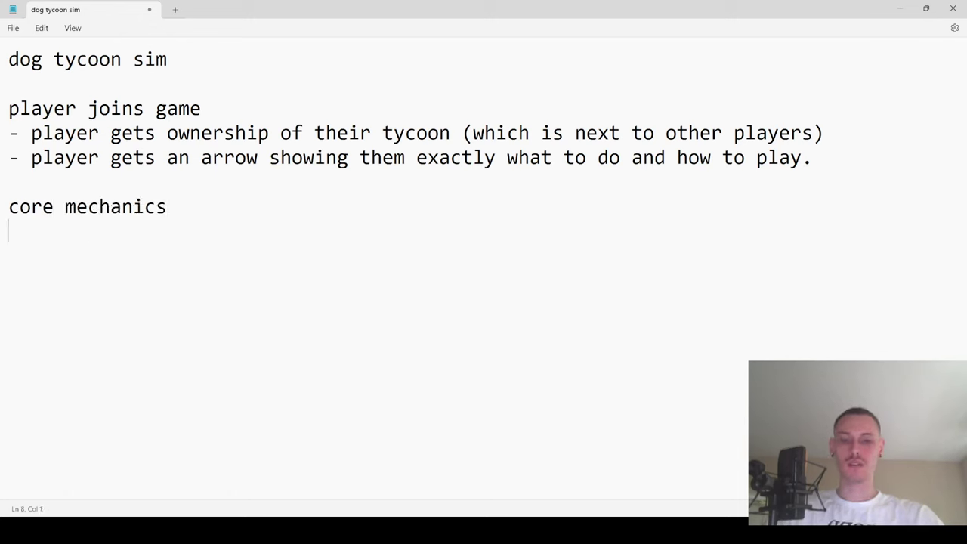
- Switch back to Roblox and walk the character around in front of the pen to examine the droppers and the surrounding pads
click(707, 484)
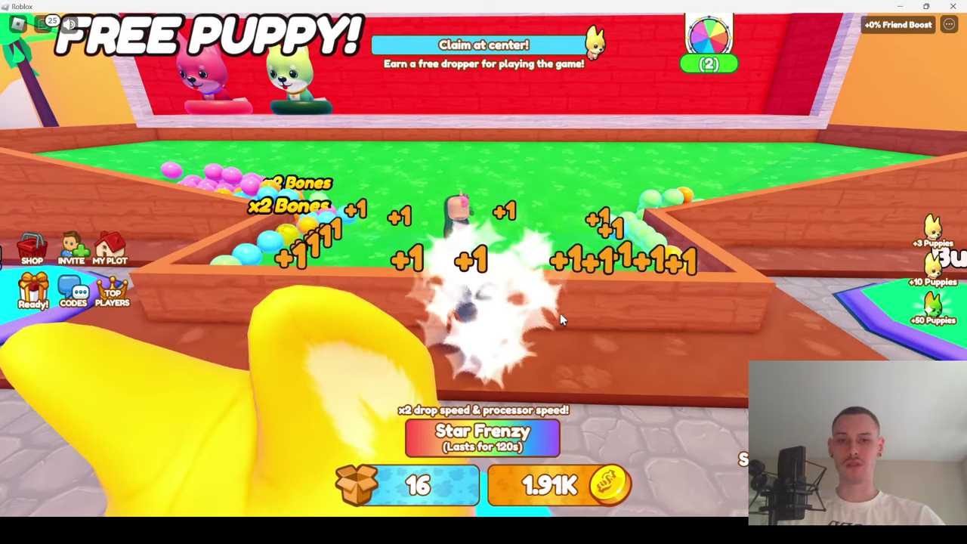
key(a)
key(d)
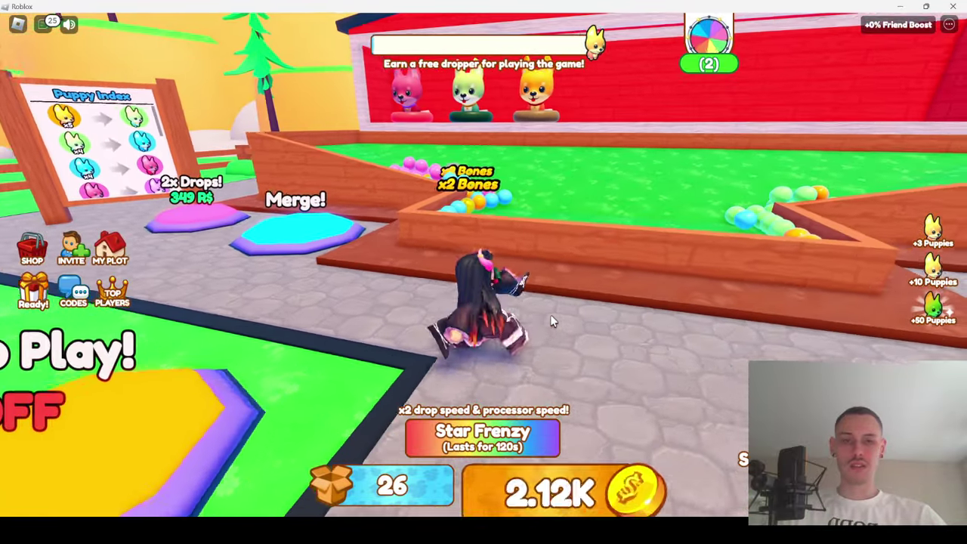
key(a)
key(w)
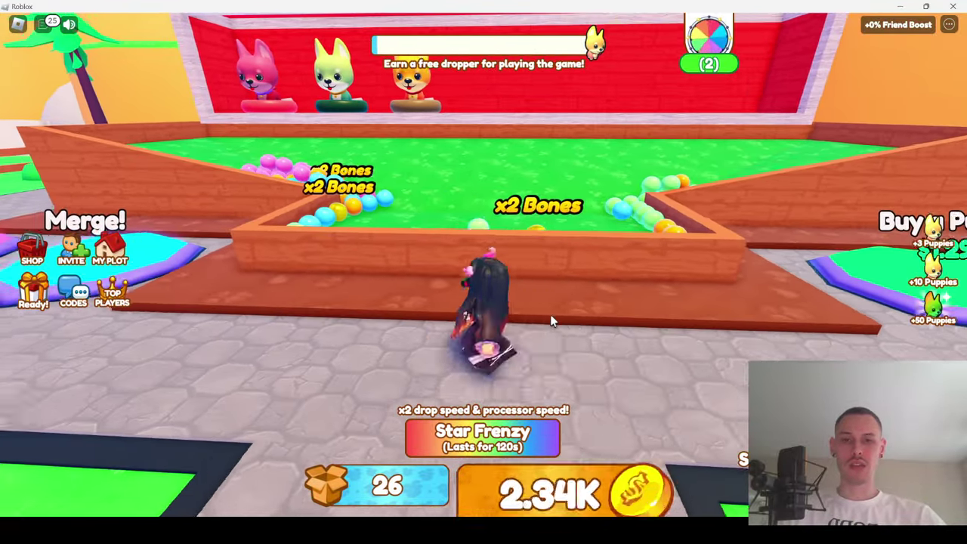
key(s)
key(a)
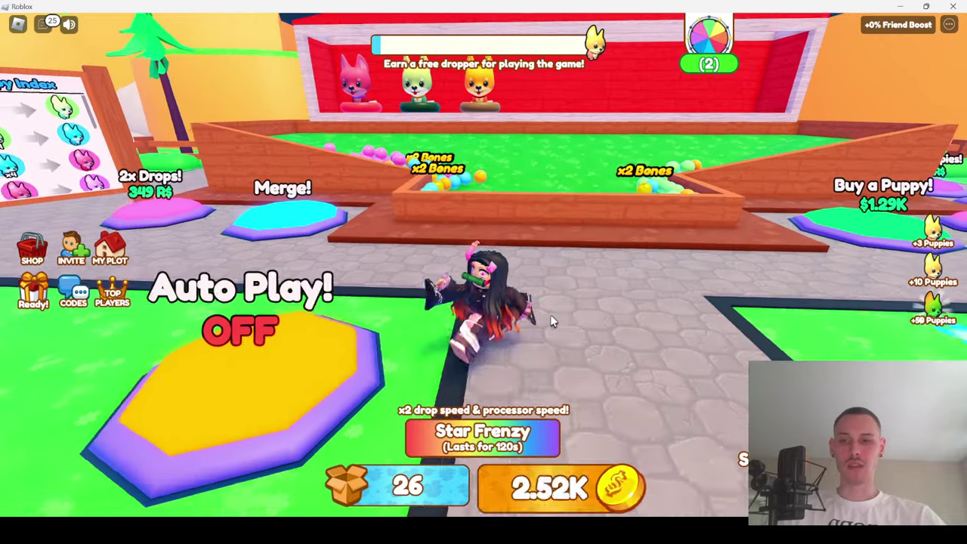
- Walk along the front of the pen to examine the Puppy Index and the 2x Drops, Merge and Buy a Puppy pads
key(d)
key(a)
key(w)
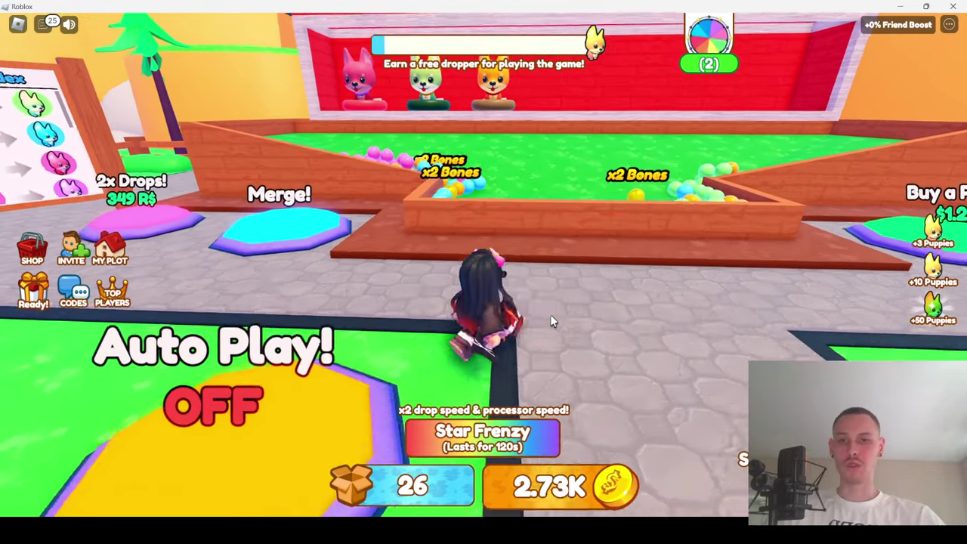
key(a)
key(w)
key(a)
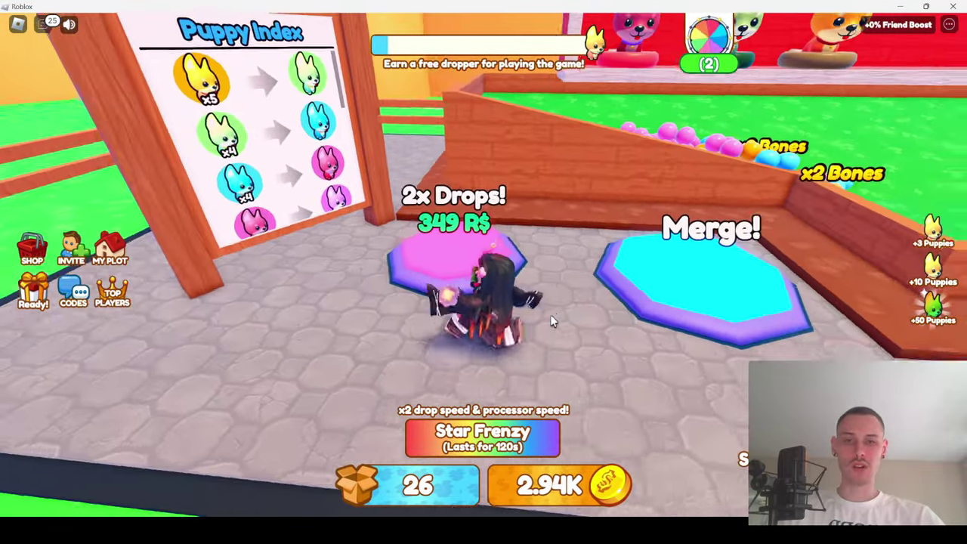
key(d)
key(w)
key(space)
key(a)
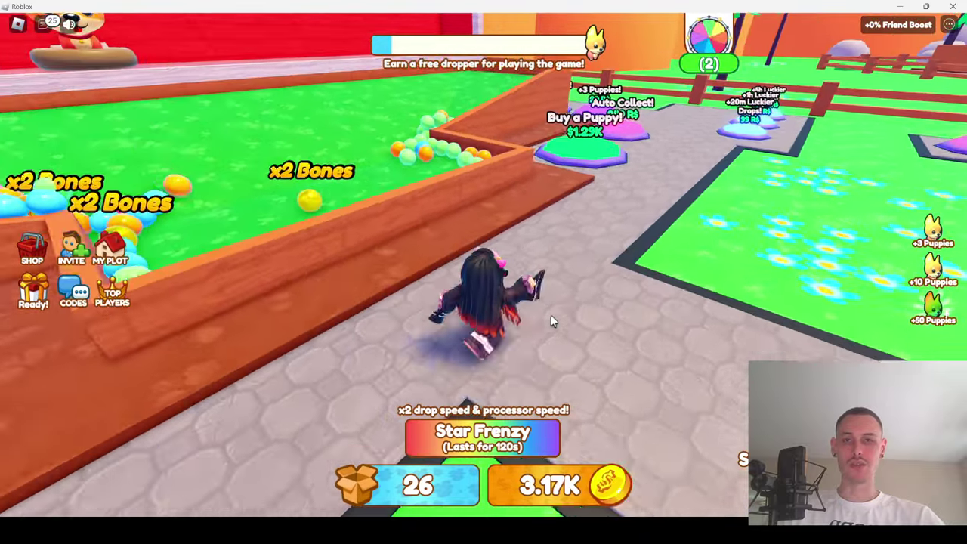
key(space)
key(w)
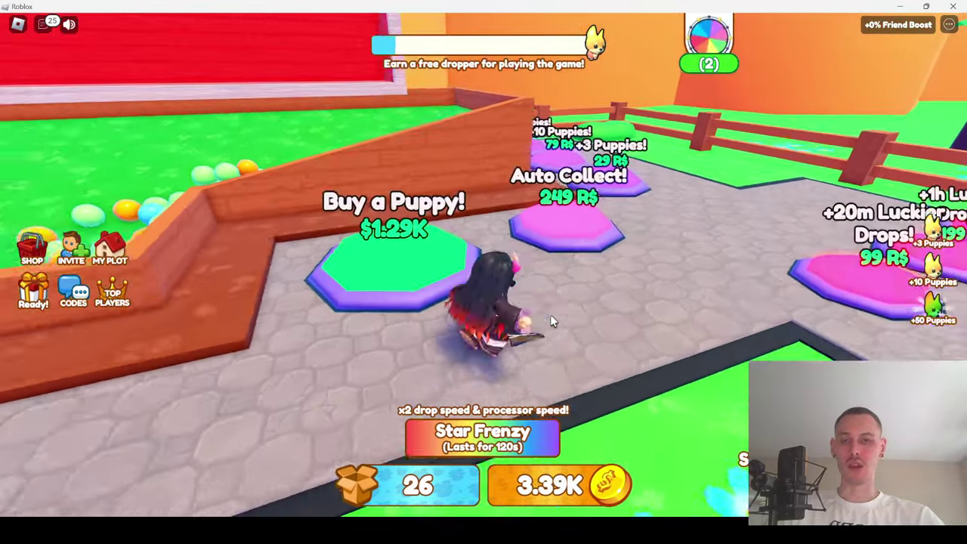
- Step onto the Auto Collect pad, decline the 249 Robux purchase and return to the front of the pen
key(s)
key(d)
key(a)
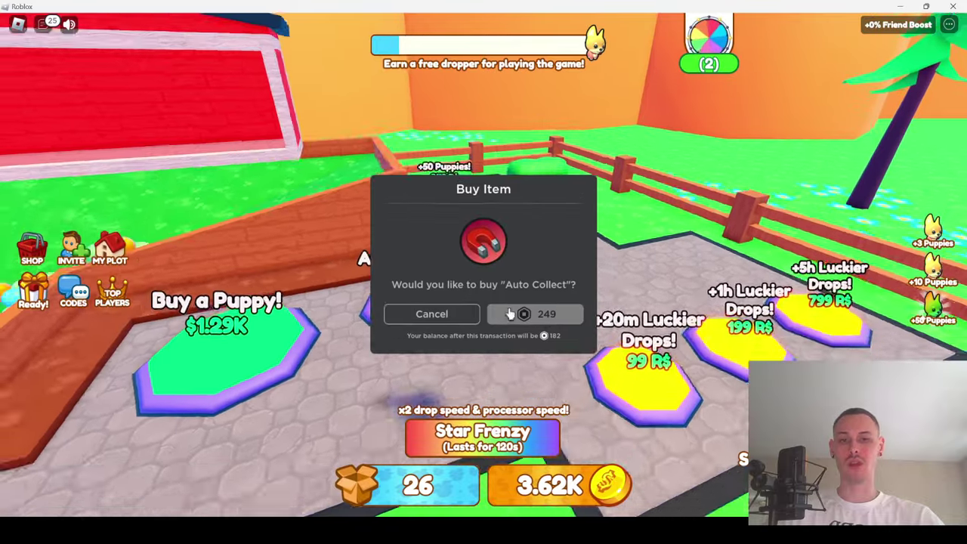
key(s)
click(422, 318)
key(w)
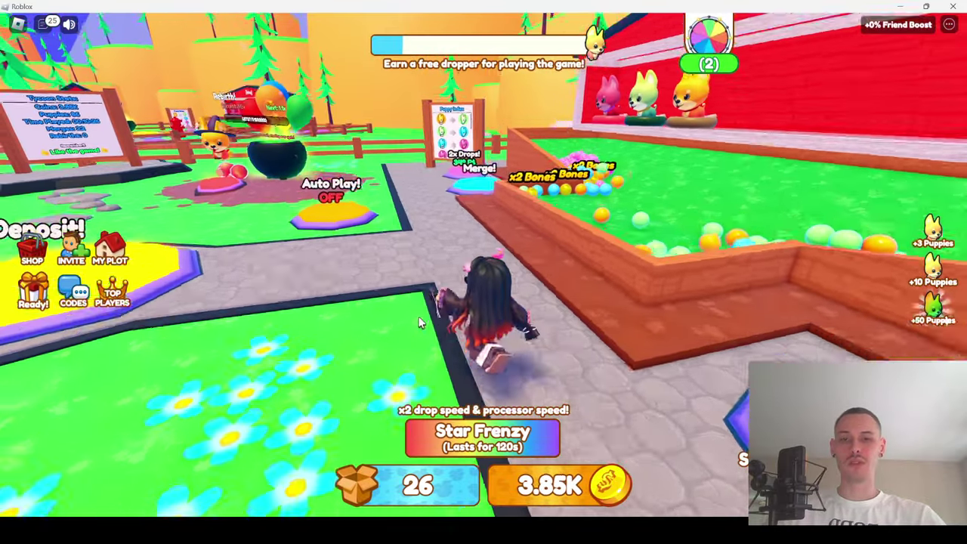
key(w)
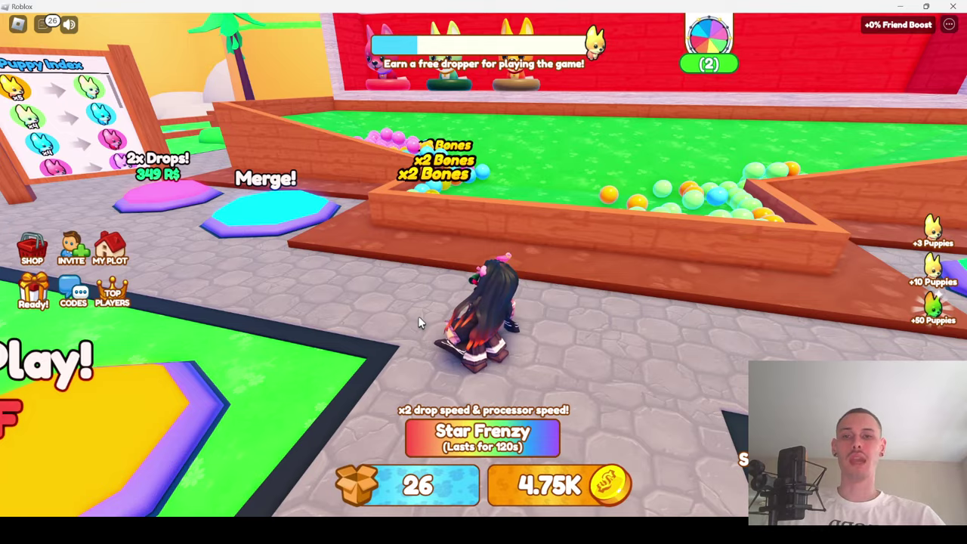
- Enter the pen and run through the piles of coloured drops at both ends to collect them
right_click(419, 317)
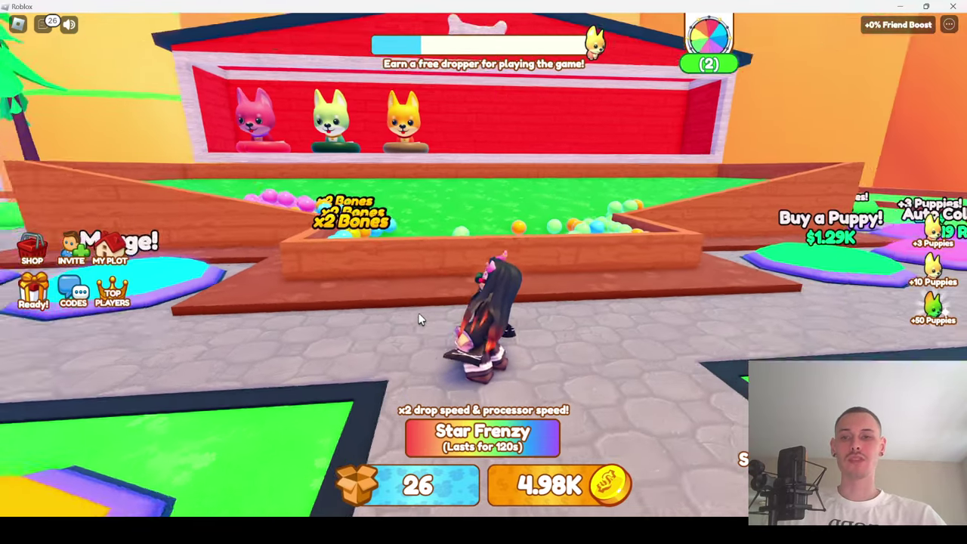
key(w)
key(space)
right_click(419, 319)
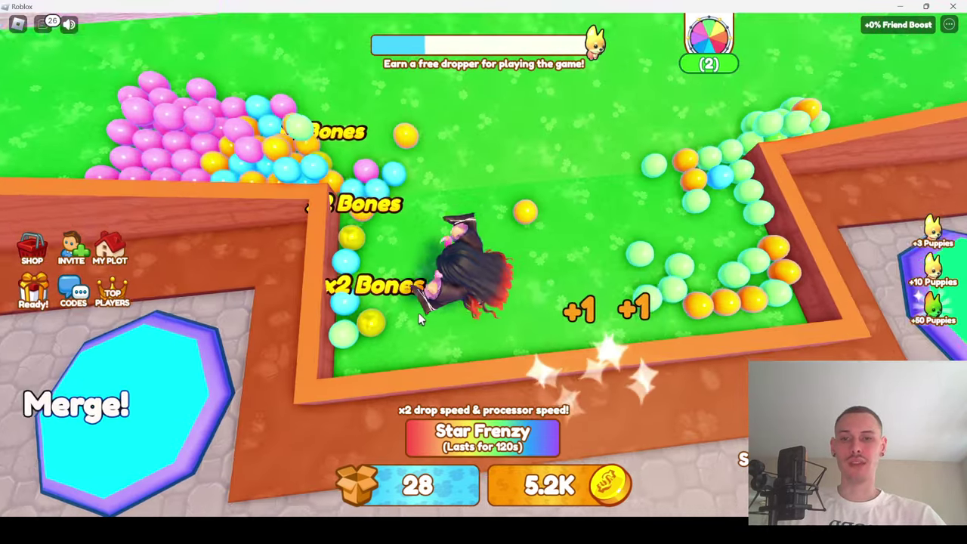
key(w)
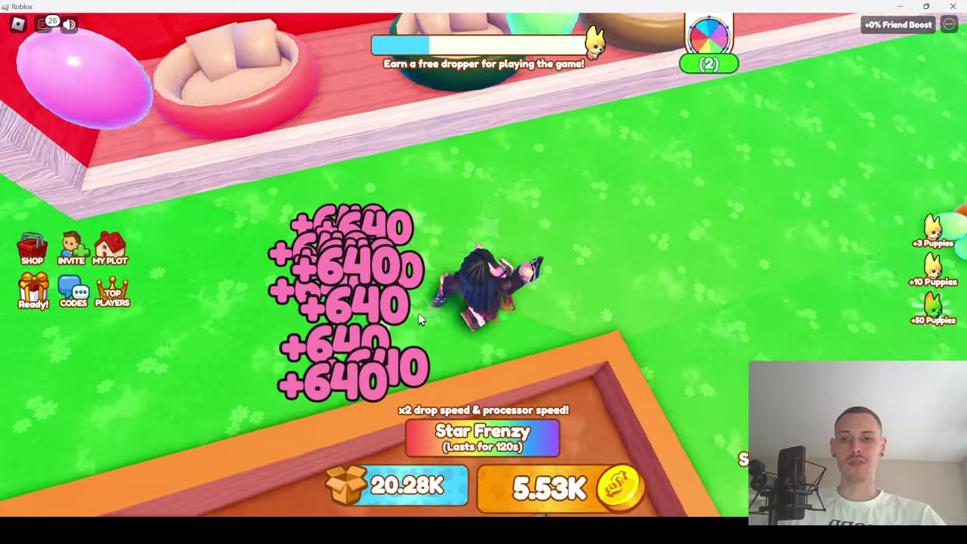
key(w)
right_click(421, 319)
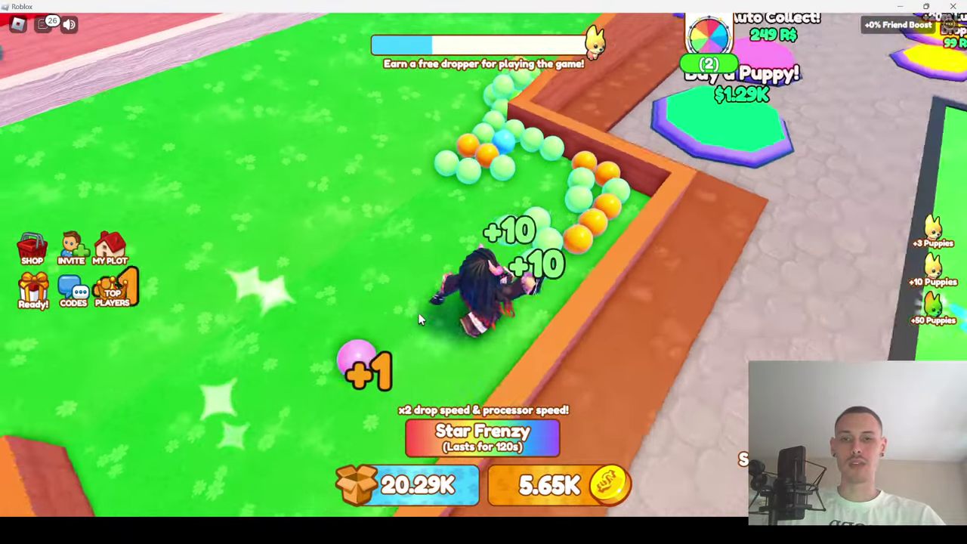
key(w)
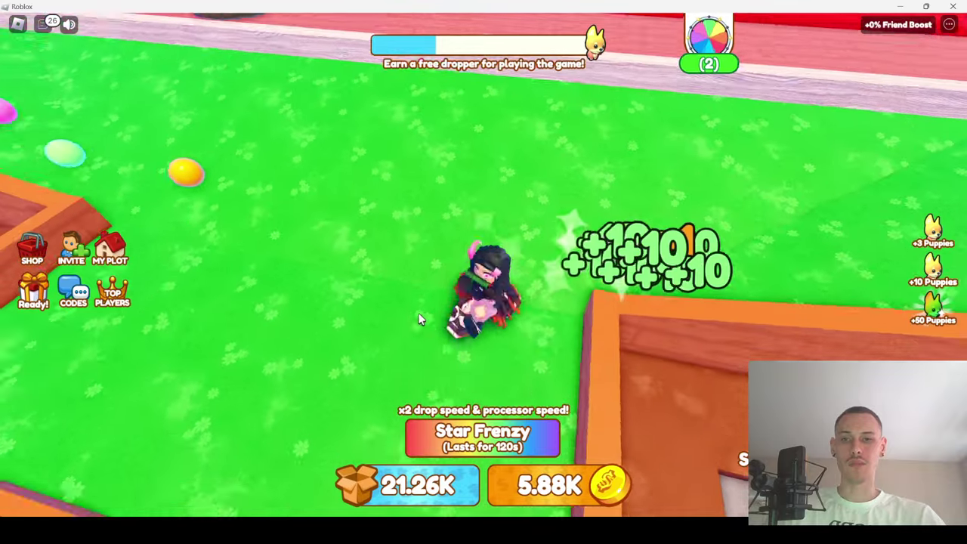
key(w)
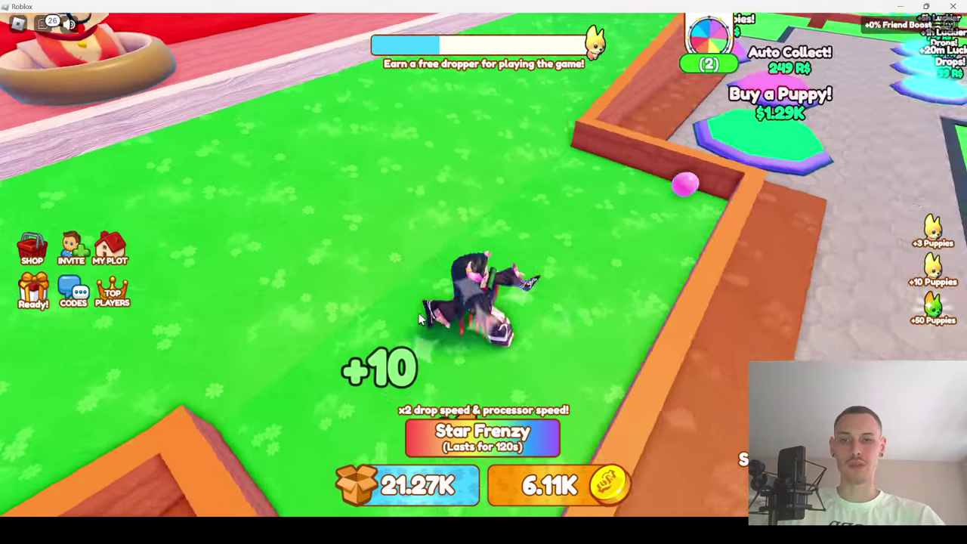
key(w)
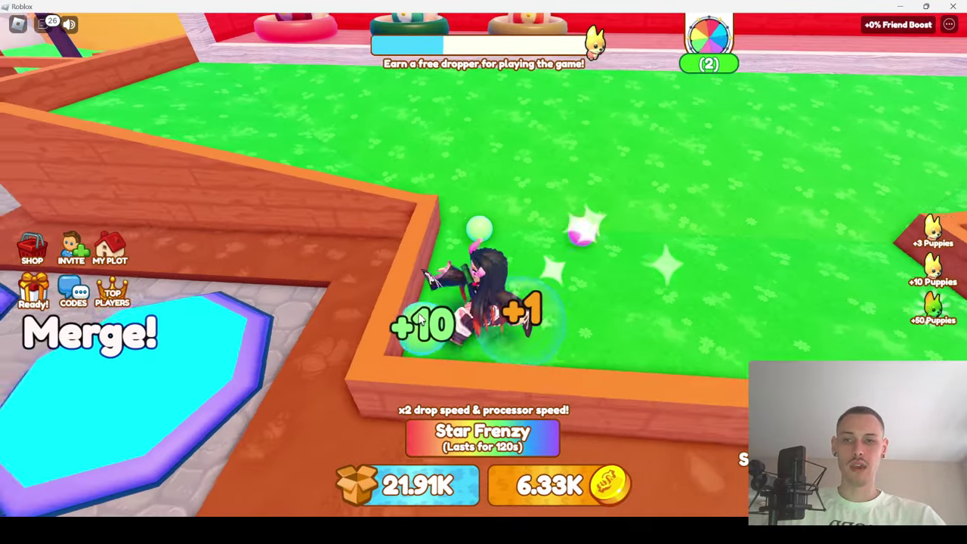
- Leave the pen and deposit all the collected drops at the Deposit pad
key(w)
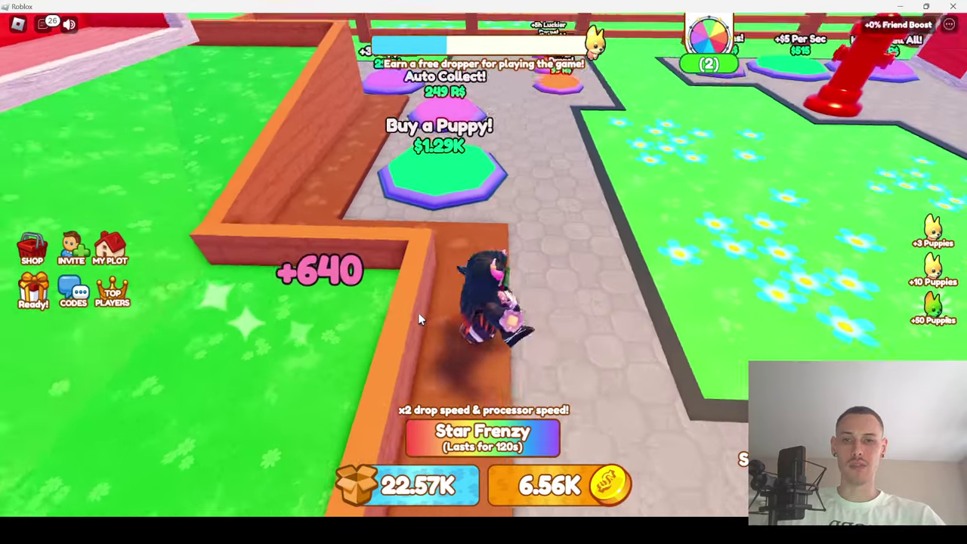
key(w)
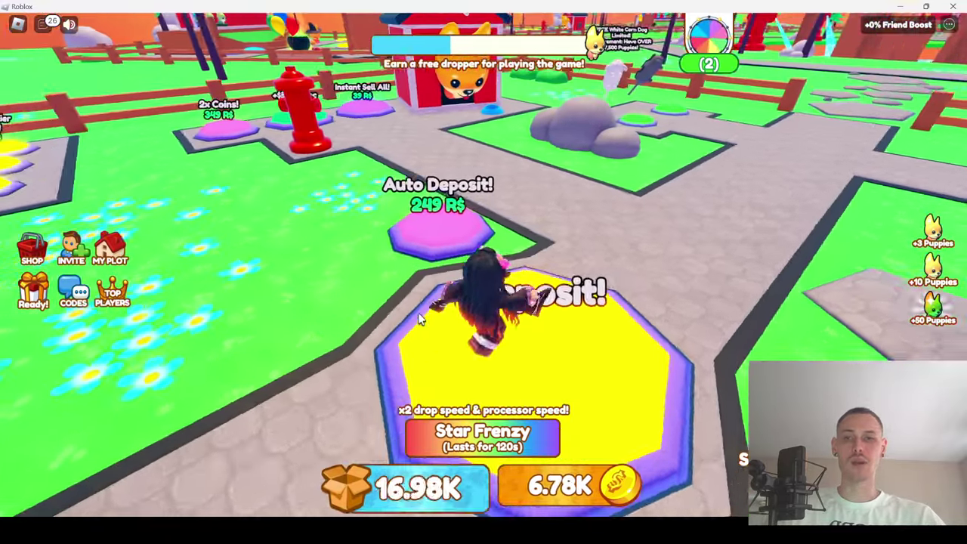
key(w)
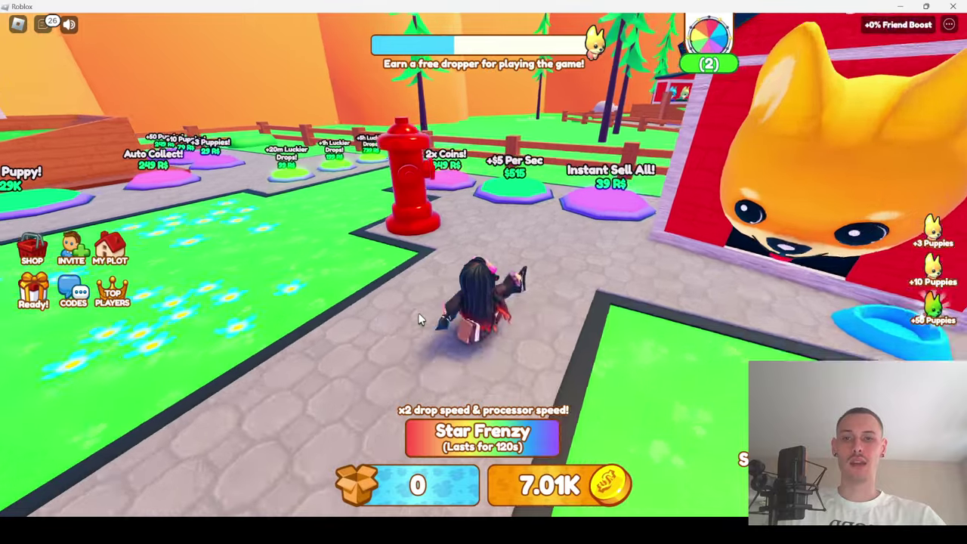
- Buy the +$5 Per Sec upgrade for $515 and decline the Instant Sell All purchase
key(w)
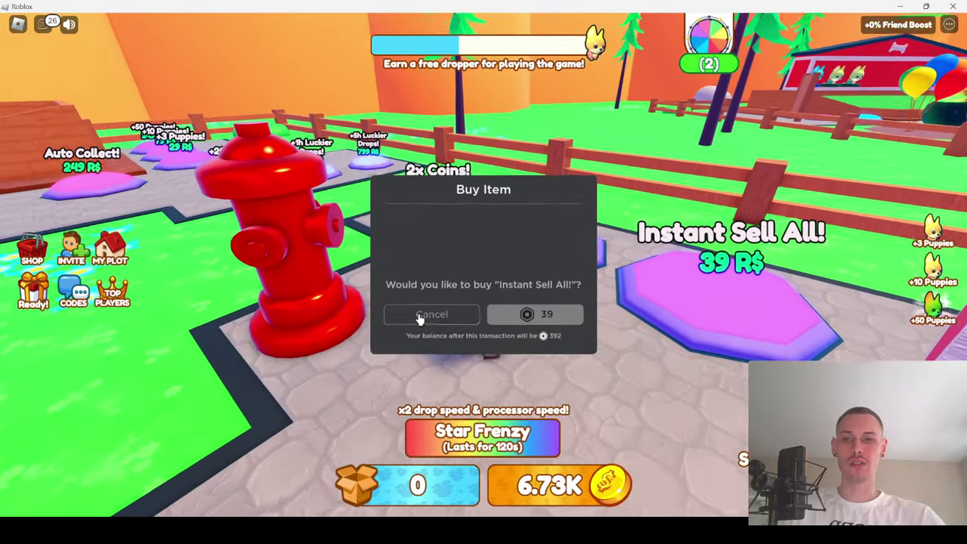
click(431, 314)
key(w)
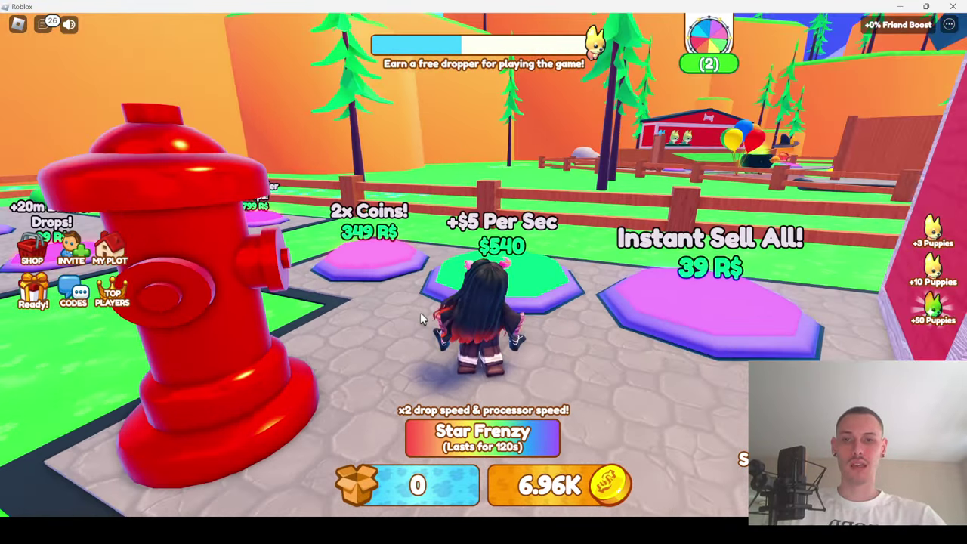
- Buy a puppy for $1.29K and return to the front of the pen
key(w)
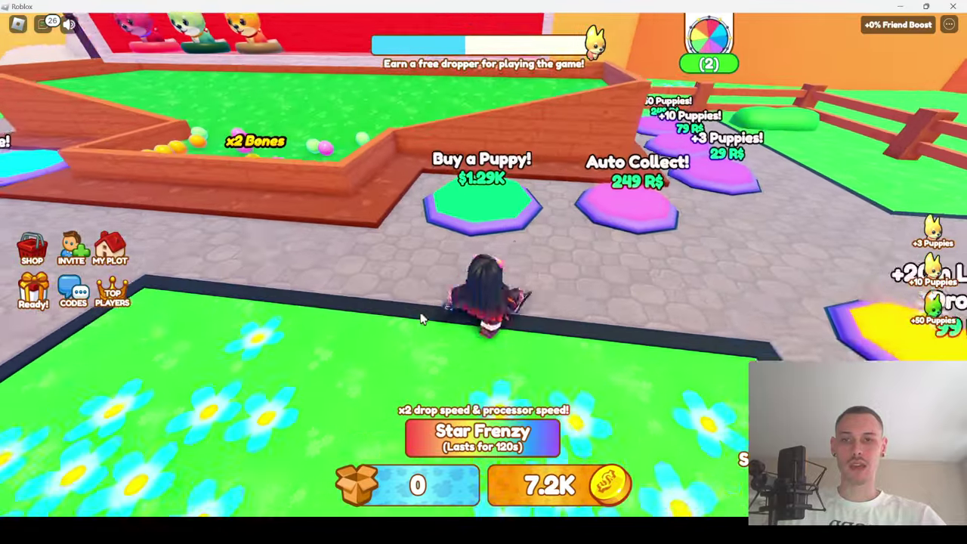
key(w)
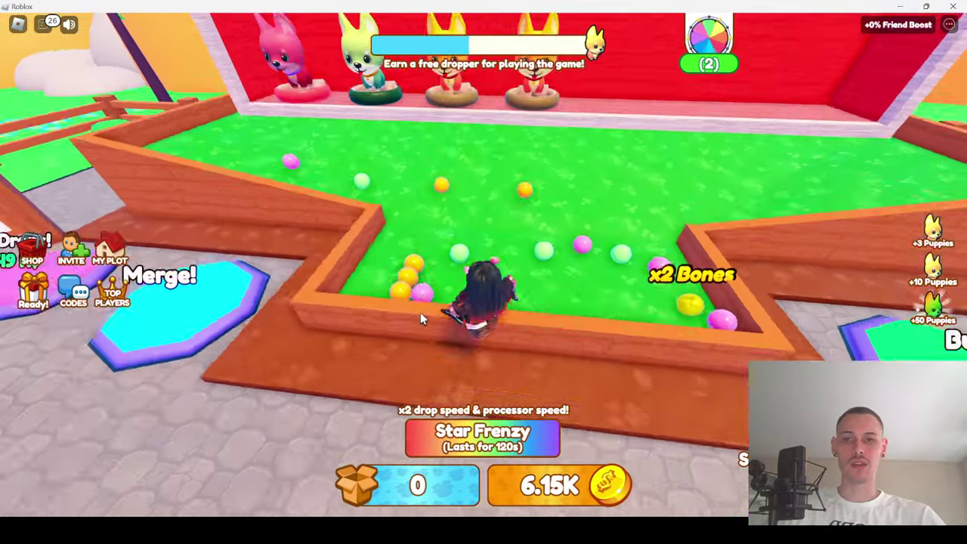